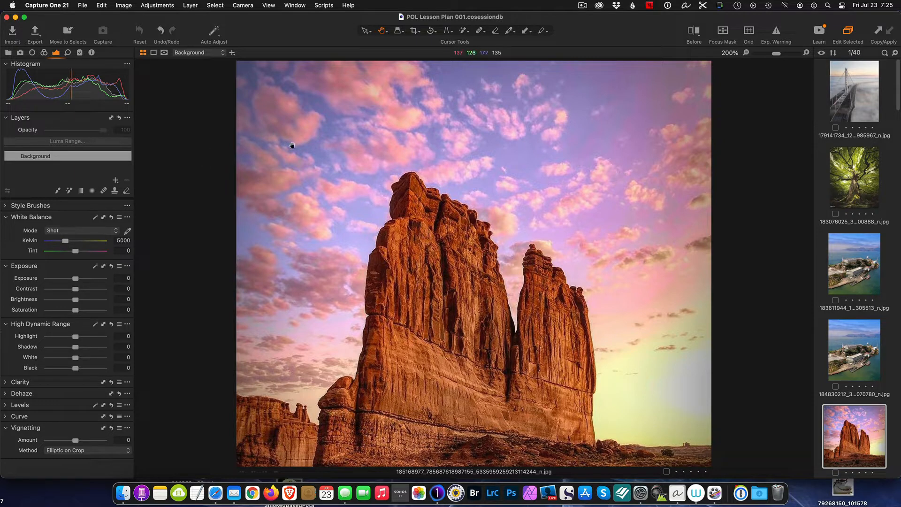
Step: Choose the Magic Brush mask tool and set its tolerance to 70
{"action": "left_click", "coordinate": [69, 191]}
{"action": "right_click", "coordinate": [341, 113]}
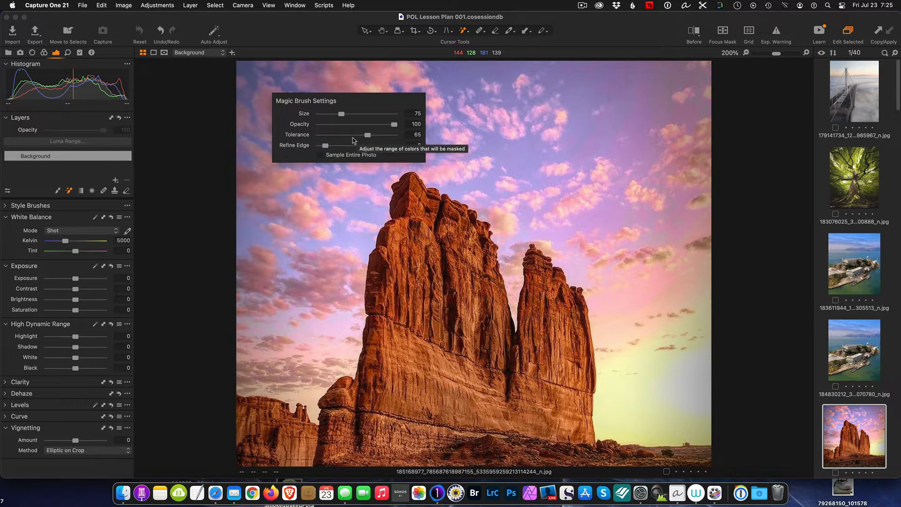
{"action": "left_click_drag", "start_coordinate": [368, 136], "coordinate": [372, 135]}
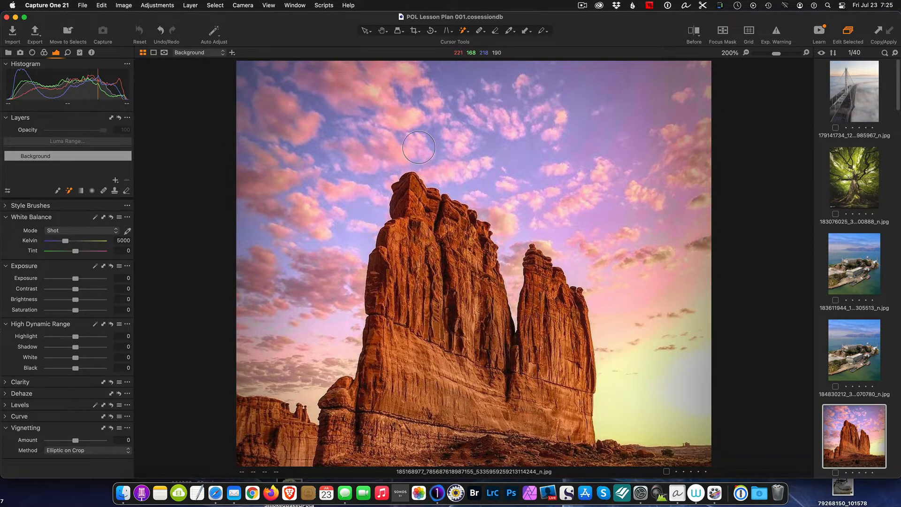
Step: Mask the entire sky around the red rock formation with Magic Brush strokes, including the yellow glow near the horizon
{"action": "left_click", "coordinate": [353, 115]}
{"action": "left_click_drag", "start_coordinate": [353, 116], "coordinate": [298, 303]}
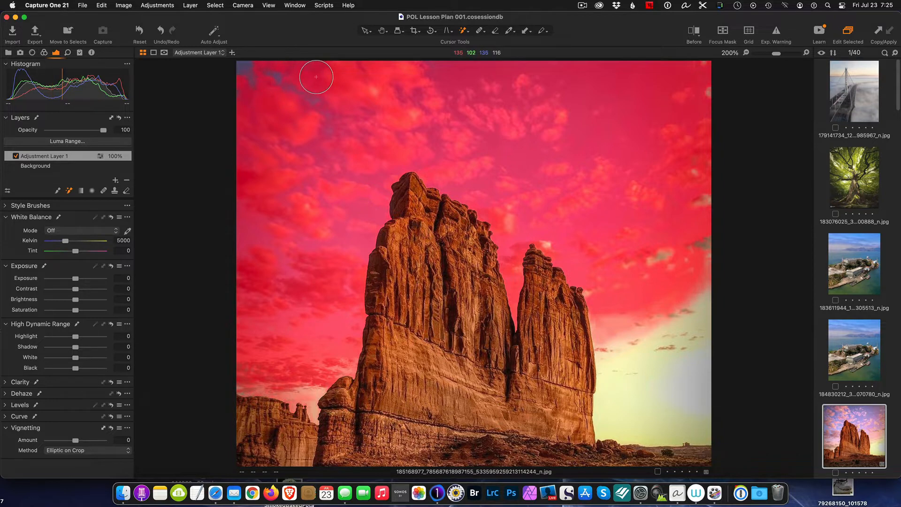
{"action": "left_click_drag", "start_coordinate": [292, 76], "coordinate": [202, 71]}
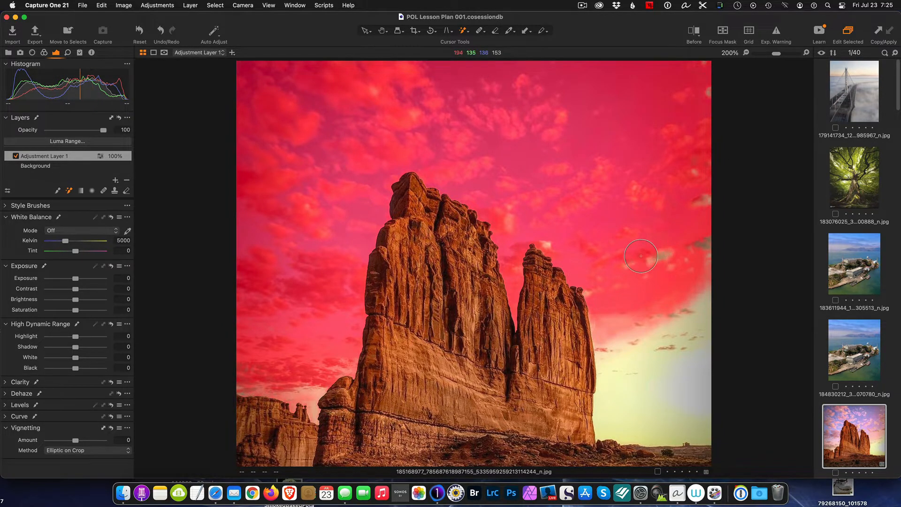
{"action": "left_click_drag", "start_coordinate": [647, 258], "coordinate": [652, 408]}
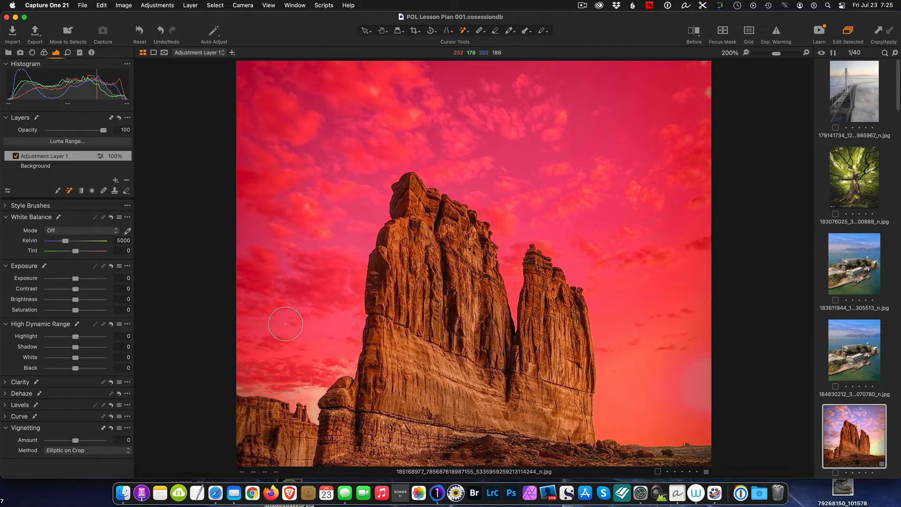
{"action": "left_click_drag", "start_coordinate": [290, 373], "coordinate": [296, 381]}
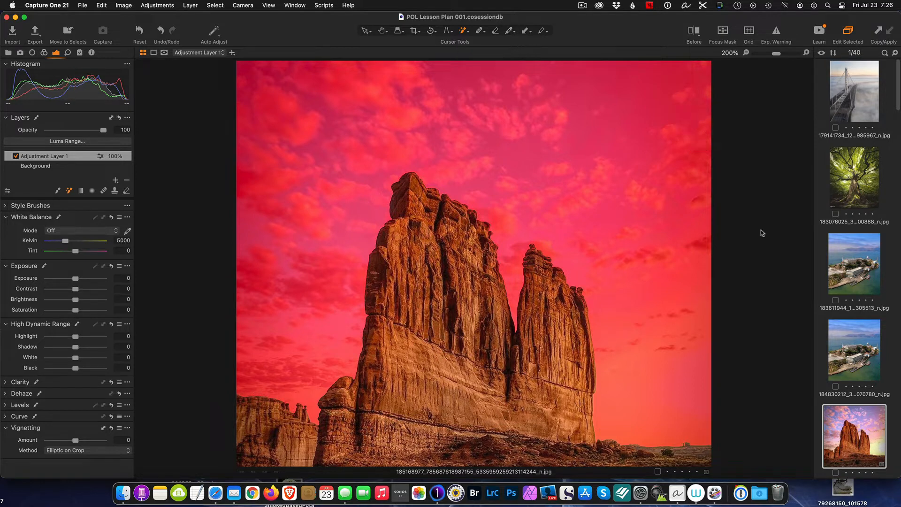
Step: Open the wind turbine photo 445602947_88c1eb0e1c_o.jpg from the image browser
{"action": "scroll", "coordinate": [873, 283], "scroll_direction": "down", "scroll_amount": 2}
{"action": "scroll", "coordinate": [873, 283], "scroll_direction": "down", "scroll_amount": 5}
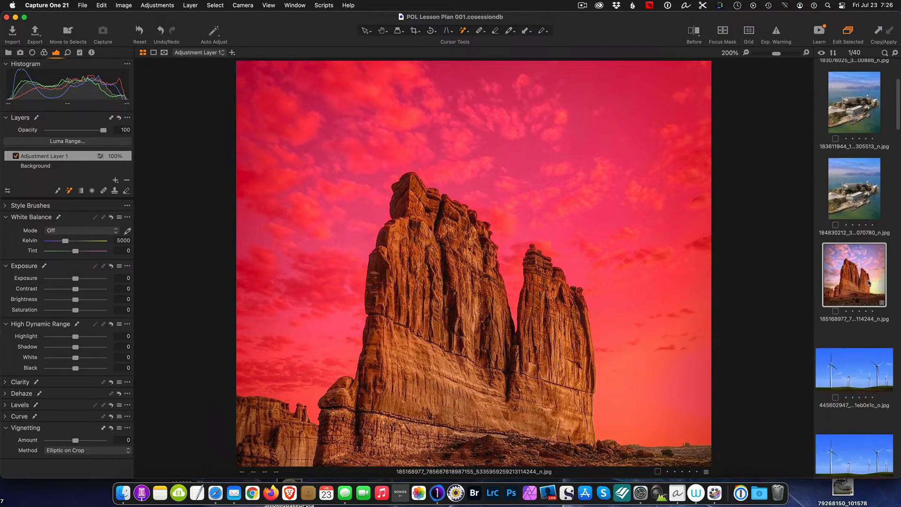
{"action": "left_click", "coordinate": [847, 375]}
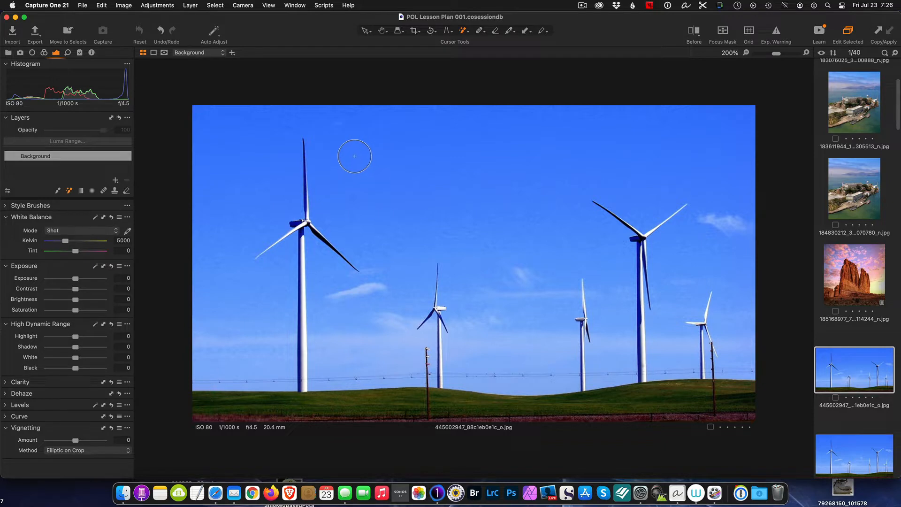
Step: Mask the blue sky behind the wind turbines with several Magic Brush strokes
{"action": "left_click_drag", "start_coordinate": [353, 154], "coordinate": [667, 151]}
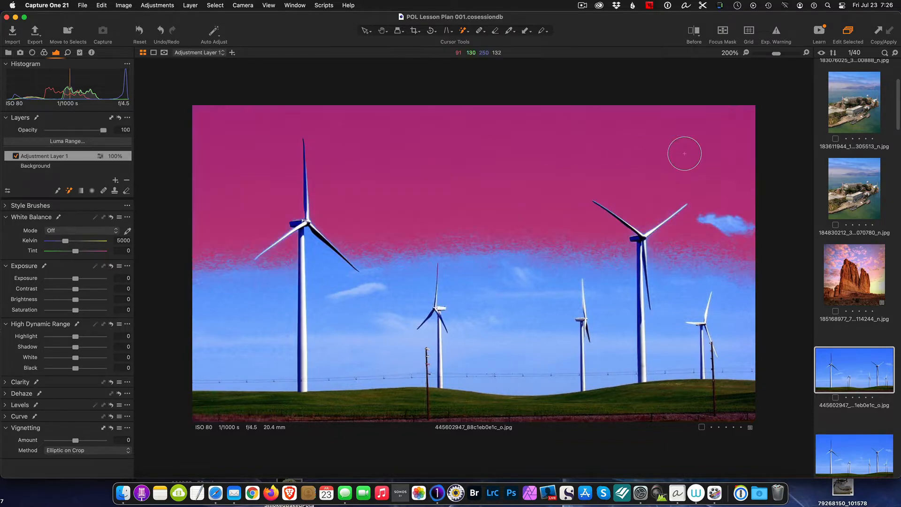
{"action": "left_click_drag", "start_coordinate": [402, 300], "coordinate": [358, 358]}
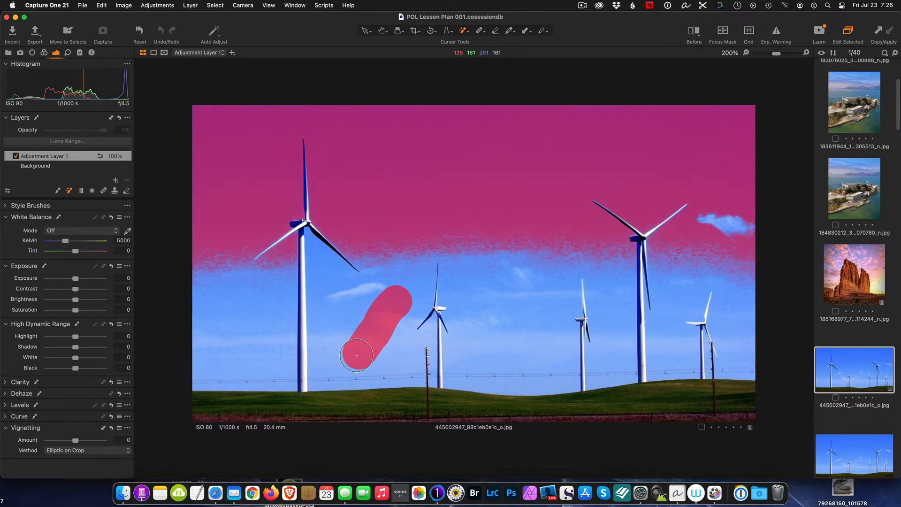
{"action": "mouse_move", "coordinate": [670, 272]}
{"action": "left_mouse_down"}
{"action": "mouse_move", "coordinate": [678, 264]}
{"action": "mouse_move", "coordinate": [679, 316]}
{"action": "left_mouse_up"}
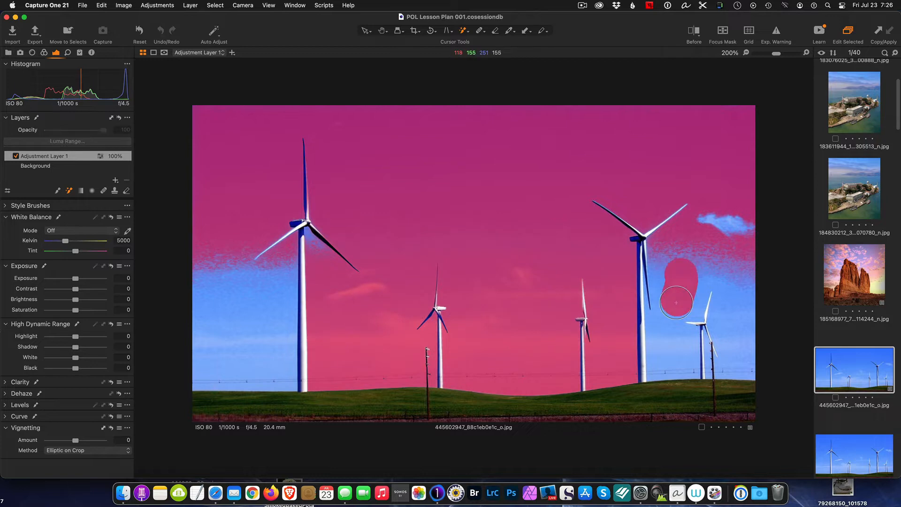
{"action": "left_click_drag", "start_coordinate": [209, 270], "coordinate": [244, 380]}
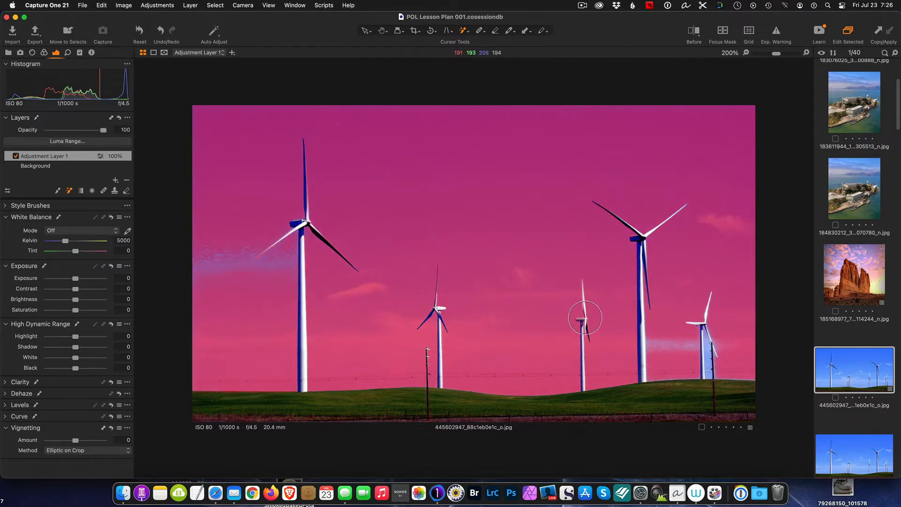
Step: Reduce the Magic Brush size to 51 and check the brush settings beside the small turbine
{"action": "scroll", "coordinate": [729, 332], "scroll_direction": "up", "scroll_amount": 1}
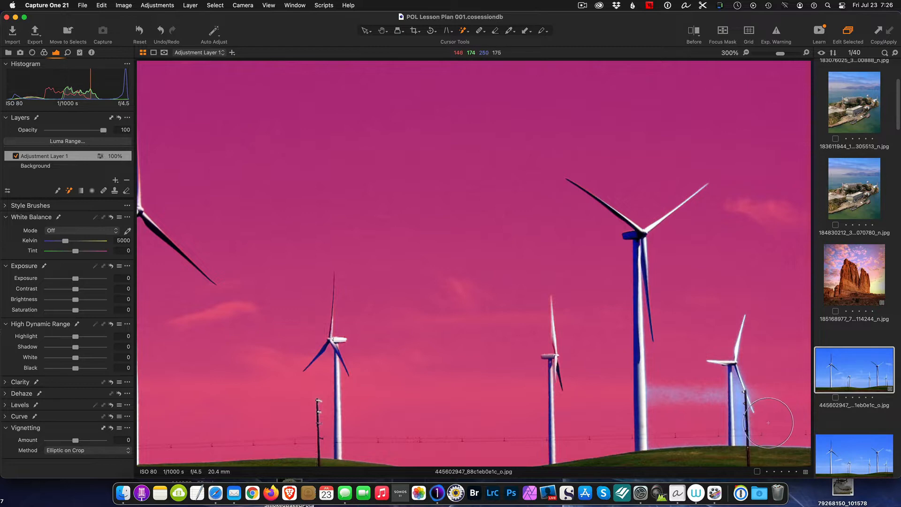
{"action": "key", "text": "bracketleft"}
{"action": "key", "text": "bracketleft"}
{"action": "key", "text": "bracketleft"}
{"action": "key", "text": "bracketleft"}
{"action": "key", "text": "bracketleft"}
{"action": "key", "text": "bracketleft"}
{"action": "right_click", "coordinate": [738, 419]}
{"action": "key", "text": "super+minus"}
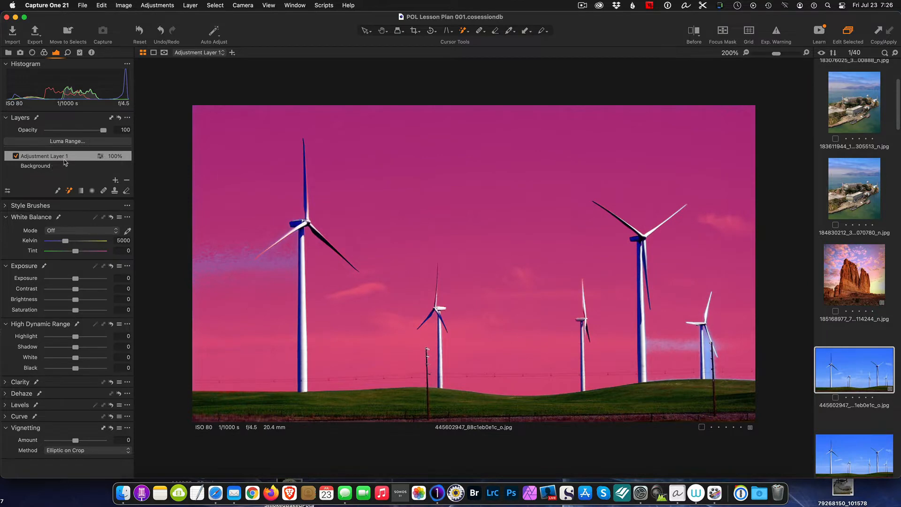
Step: Delete the adjustment layer holding the sky mask and enable Sample Entire Photo for the Magic Brush
{"action": "left_click", "coordinate": [127, 181]}
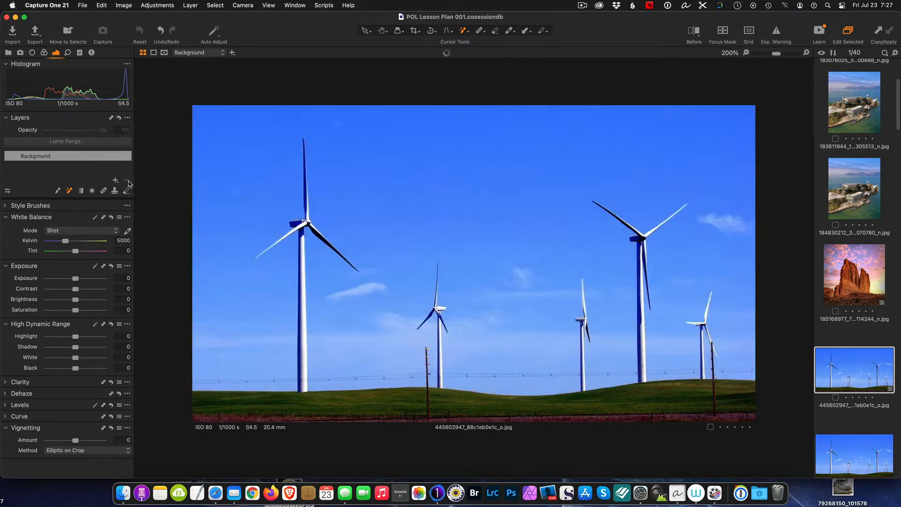
{"action": "left_click", "coordinate": [57, 191]}
{"action": "left_click", "coordinate": [69, 191]}
{"action": "right_click", "coordinate": [255, 153]}
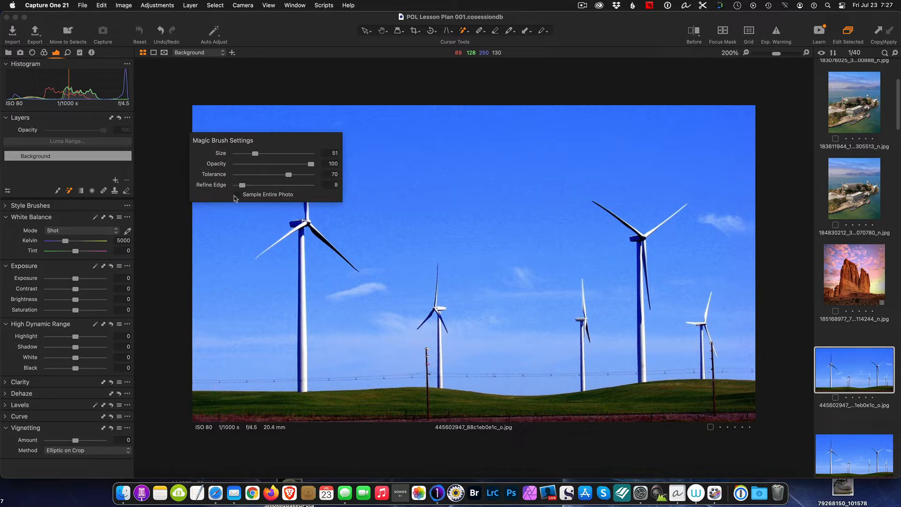
{"action": "left_click", "coordinate": [236, 194]}
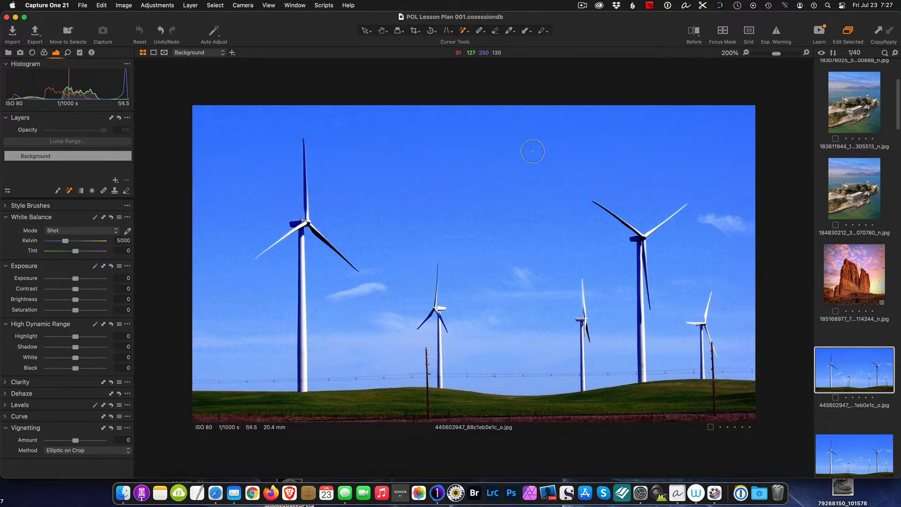
Step: Mask the sky across the whole turbine photo, extend the mask onto the grassy hills, and inspect the edges around the turbines
{"action": "mouse_move", "coordinate": [637, 139]}
{"action": "left_mouse_down"}
{"action": "mouse_move", "coordinate": [426, 207]}
{"action": "mouse_move", "coordinate": [419, 257]}
{"action": "left_mouse_up"}
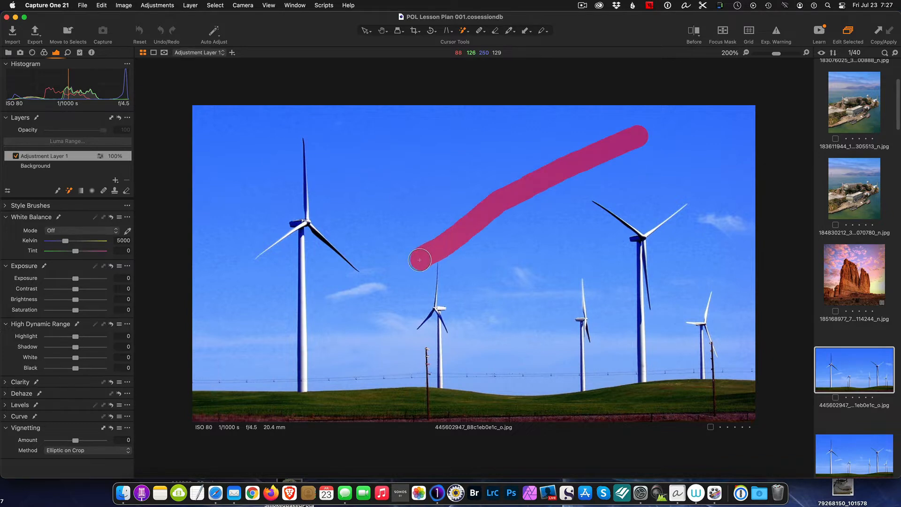
{"action": "left_click_drag", "start_coordinate": [238, 324], "coordinate": [248, 402]}
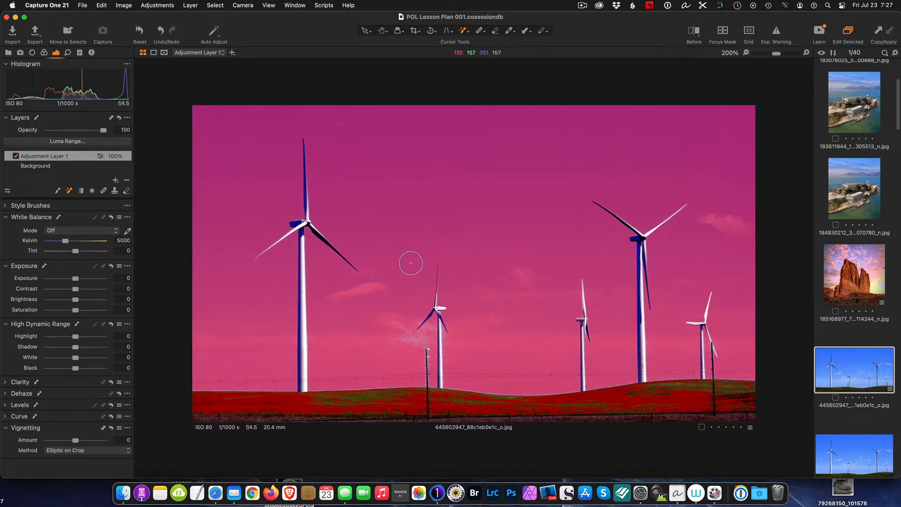
{"action": "key", "text": "super+equal"}
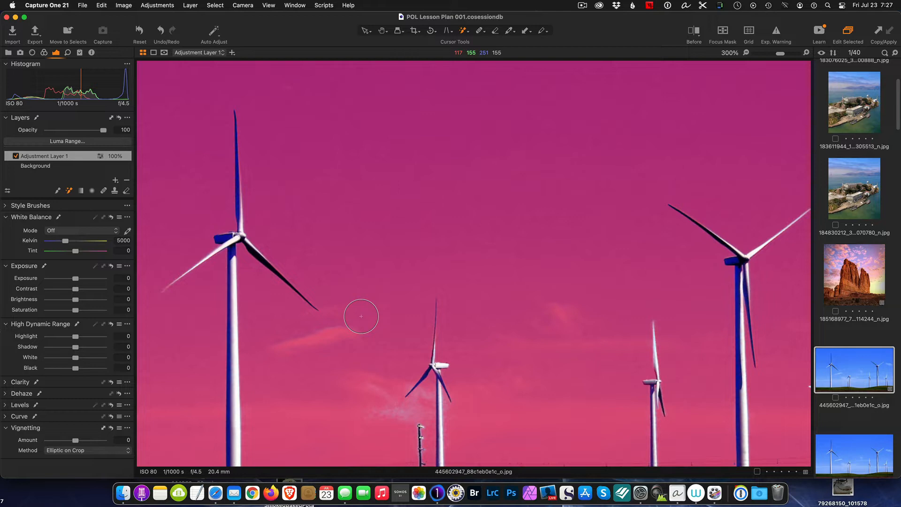
{"action": "key", "text": "super+minus"}
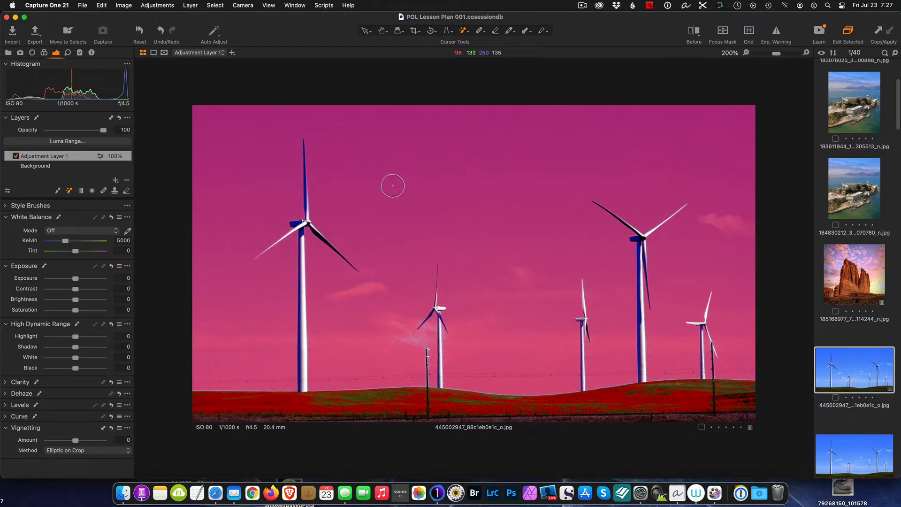
{"action": "left_click", "coordinate": [8, 52]}
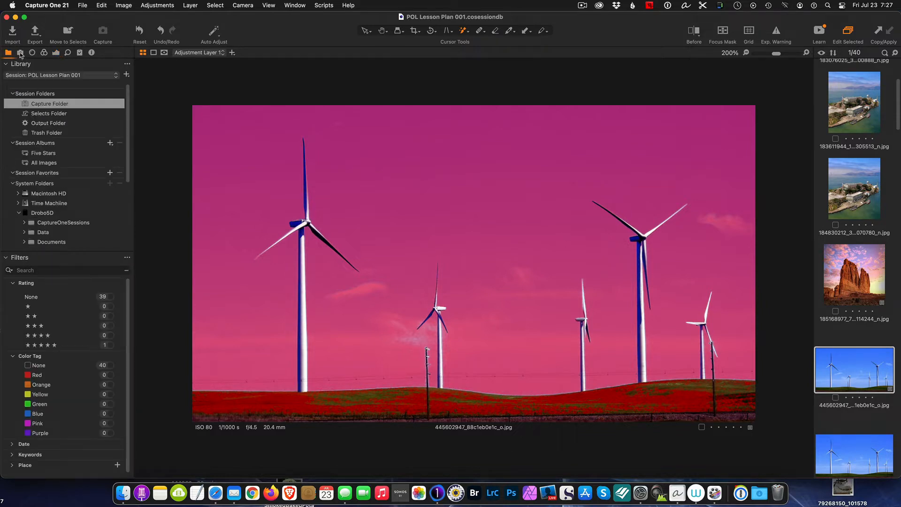
{"action": "left_click", "coordinate": [20, 52]}
{"action": "left_click", "coordinate": [43, 52]}
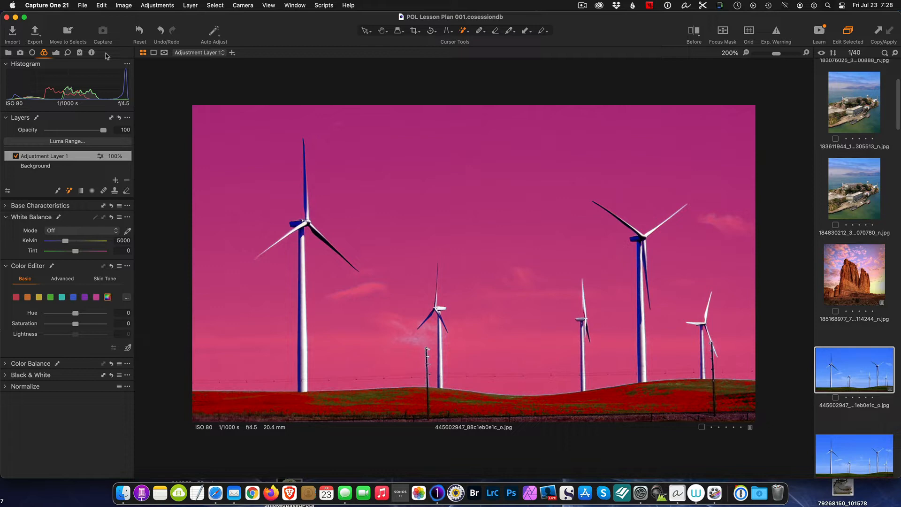
Step: Open the Export Images window for the turbine photo and show all export options
{"action": "left_click", "coordinate": [42, 39]}
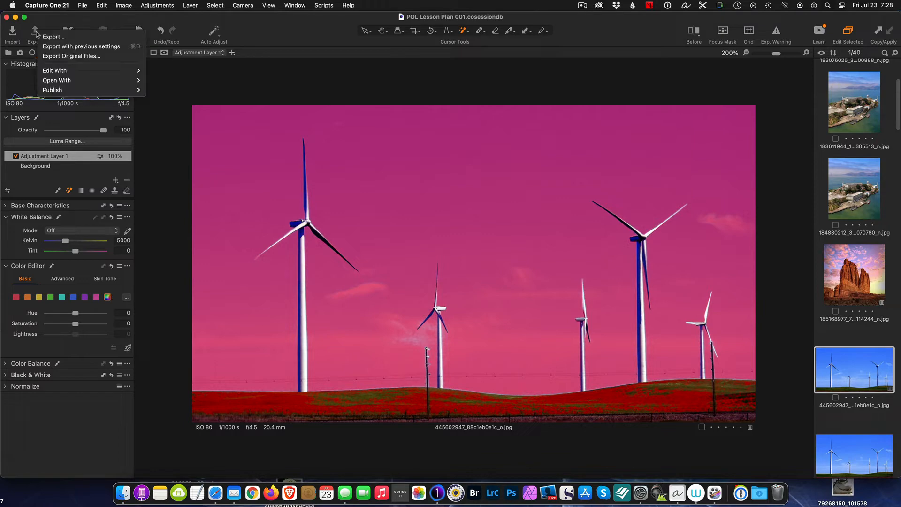
{"action": "left_click", "coordinate": [47, 37]}
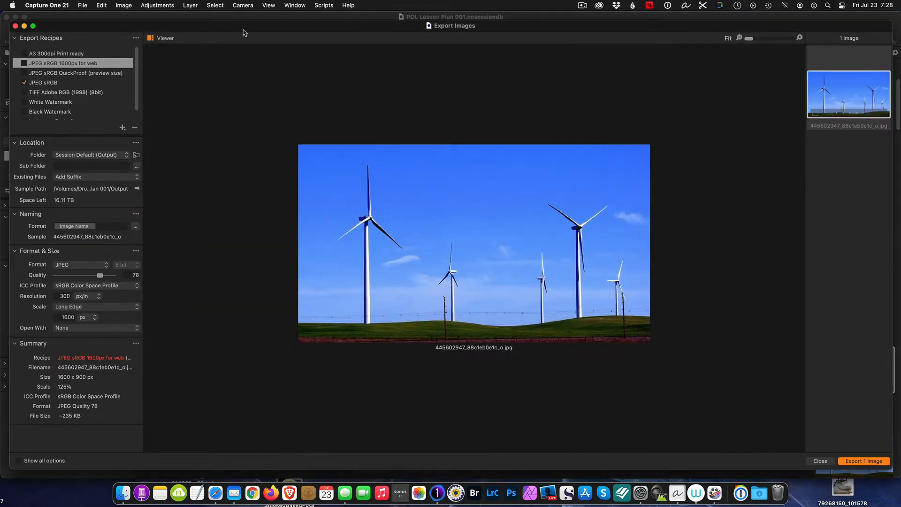
{"action": "mouse_move", "coordinate": [257, 29]}
{"action": "left_mouse_down"}
{"action": "mouse_move", "coordinate": [288, 31]}
{"action": "mouse_move", "coordinate": [241, 22]}
{"action": "left_mouse_up"}
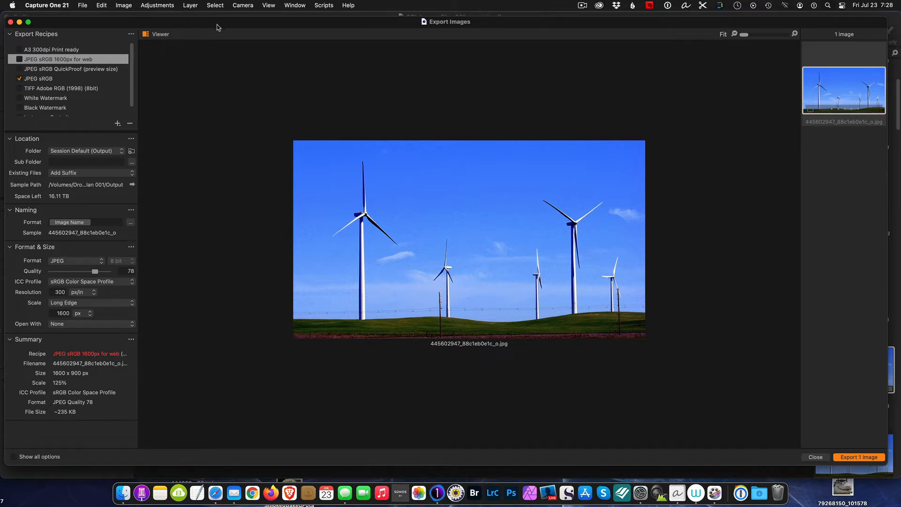
{"action": "left_click_drag", "start_coordinate": [217, 25], "coordinate": [217, 22]}
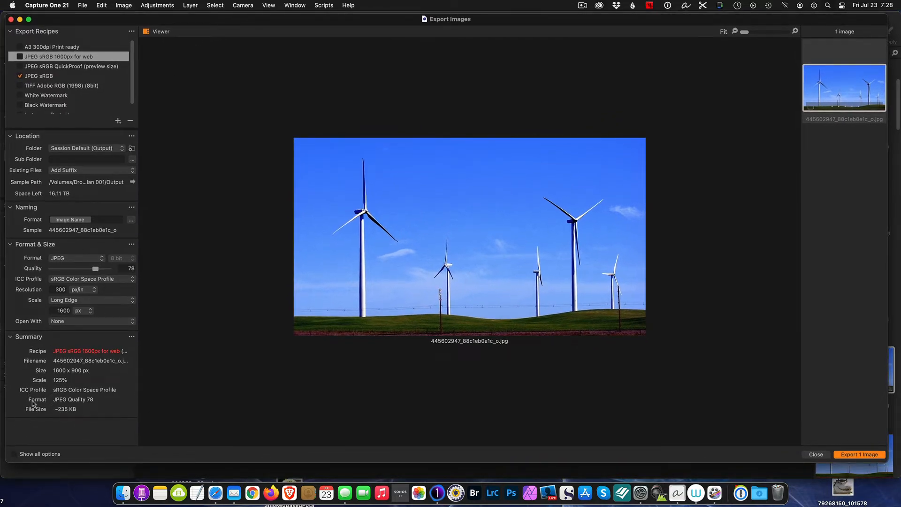
{"action": "left_click", "coordinate": [13, 455]}
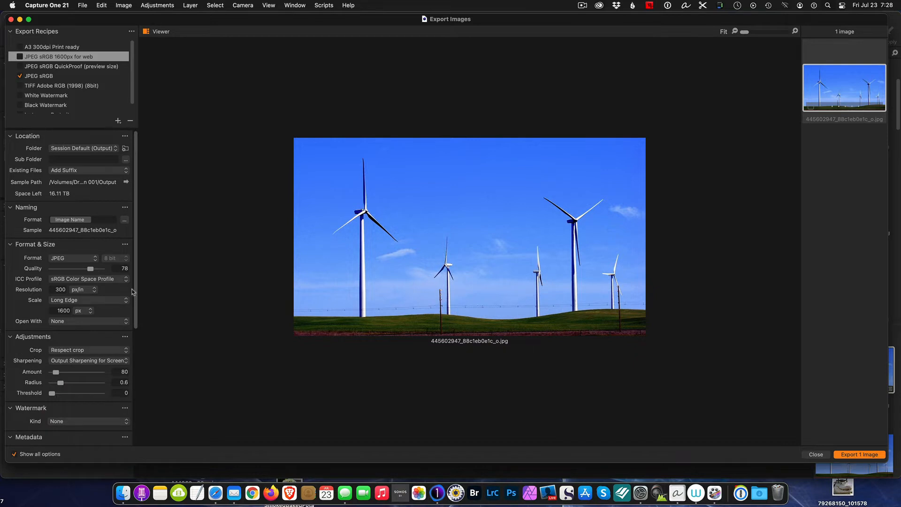
{"action": "scroll", "coordinate": [132, 292], "scroll_direction": "down", "scroll_amount": 10}
{"action": "scroll", "coordinate": [100, 290], "scroll_direction": "up", "scroll_amount": 10}
Step: Review the settings and previews of the A3 300dpi Print ready, JPEG sRGB 1600px for web and JPEG sRGB QuickProof export recipes
{"action": "left_click", "coordinate": [60, 49]}
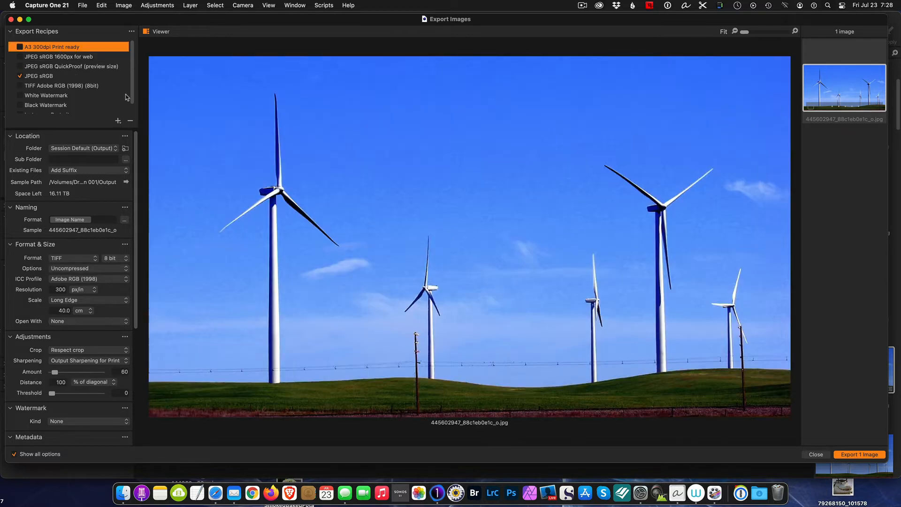
{"action": "left_click", "coordinate": [202, 109]}
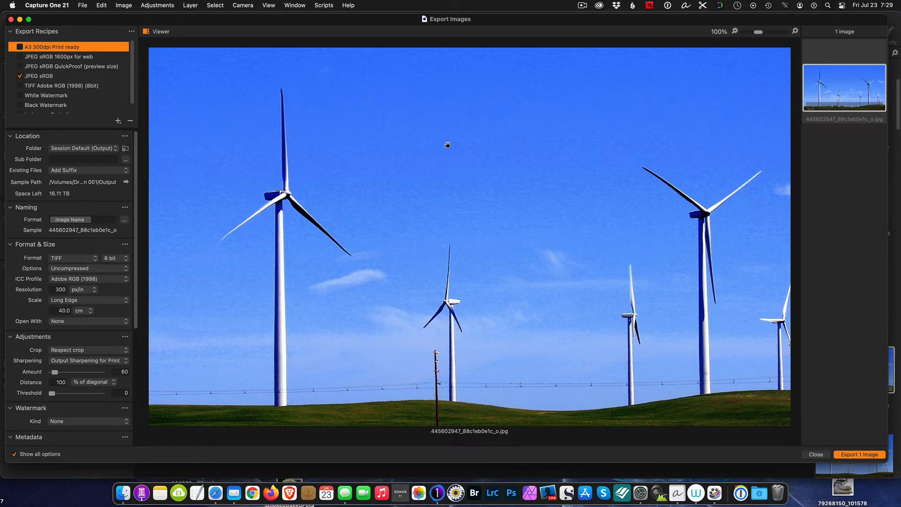
{"action": "left_click", "coordinate": [59, 58]}
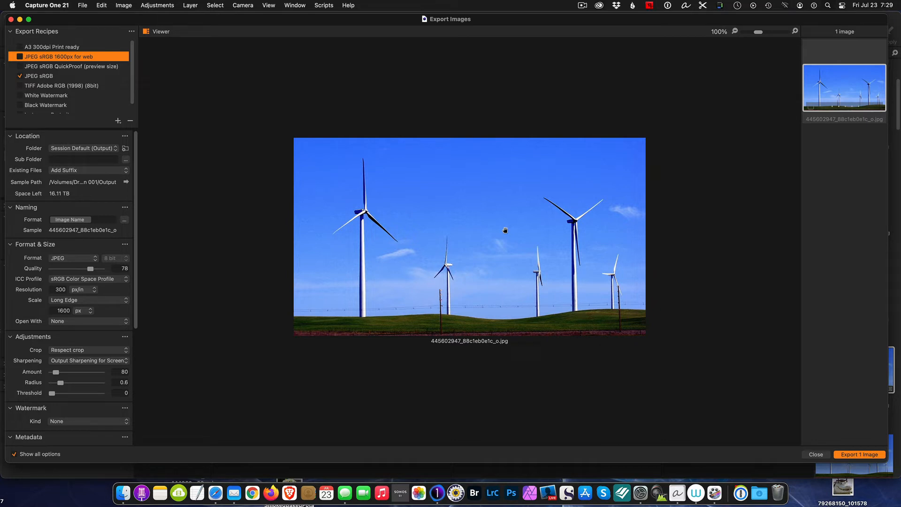
{"action": "left_click", "coordinate": [85, 68]}
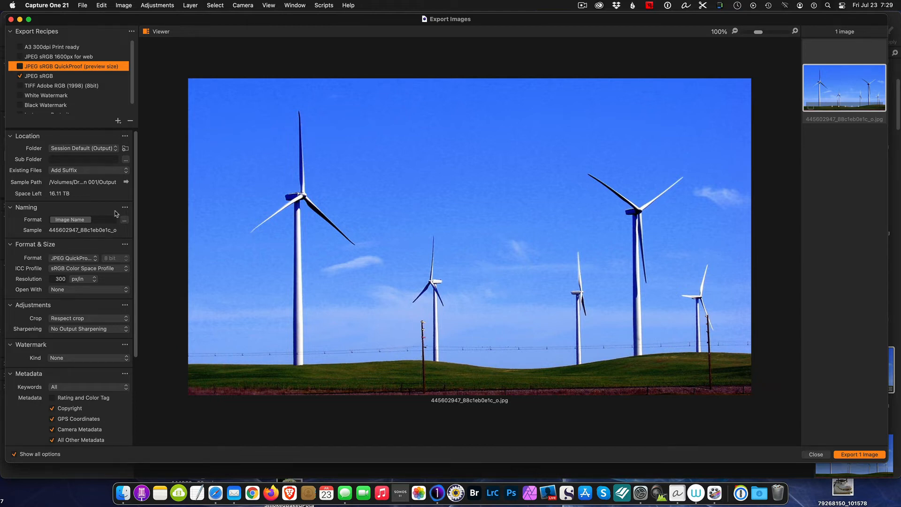
{"action": "scroll", "coordinate": [76, 234], "scroll_direction": "down", "scroll_amount": 1}
{"action": "scroll", "coordinate": [77, 235], "scroll_direction": "down", "scroll_amount": 10}
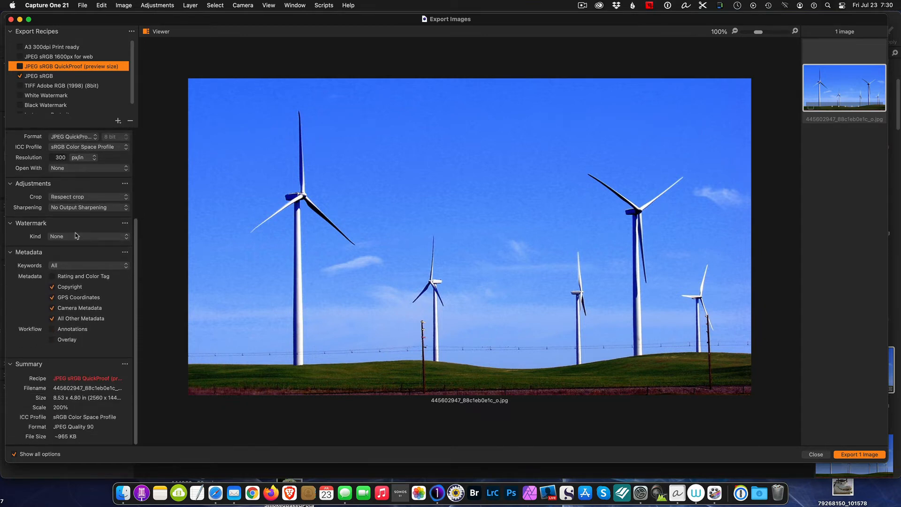
{"action": "scroll", "coordinate": [76, 235], "scroll_direction": "up", "scroll_amount": 9}
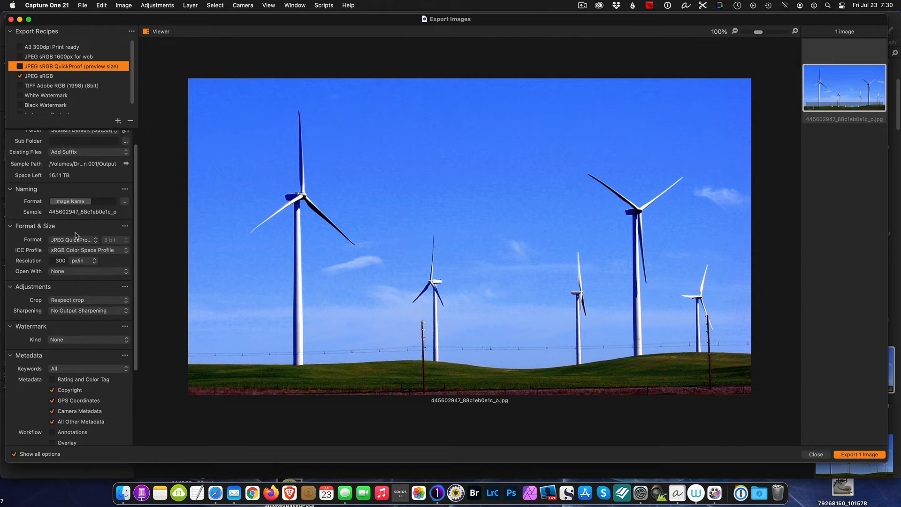
{"action": "scroll", "coordinate": [76, 235], "scroll_direction": "up", "scroll_amount": 2}
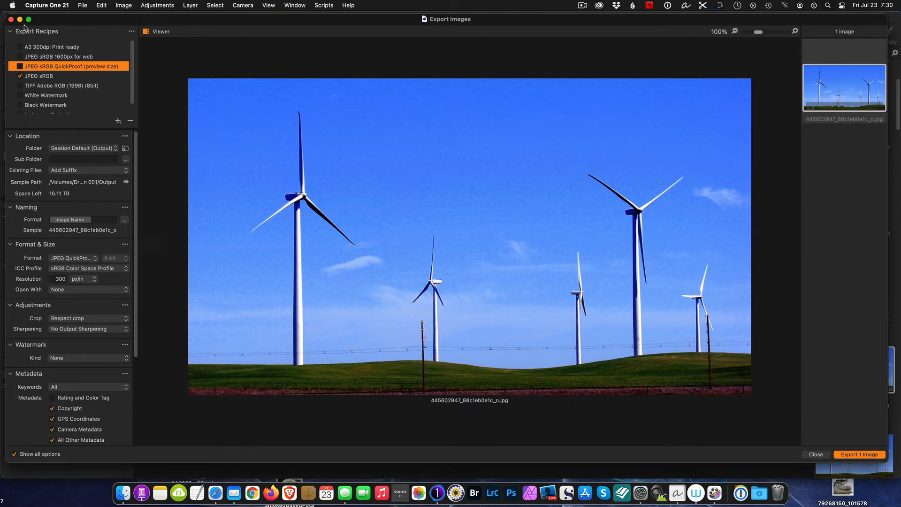
Step: Close the Export Images window, reopen it for the turbine photo, and close it again
{"action": "left_click", "coordinate": [9, 18]}
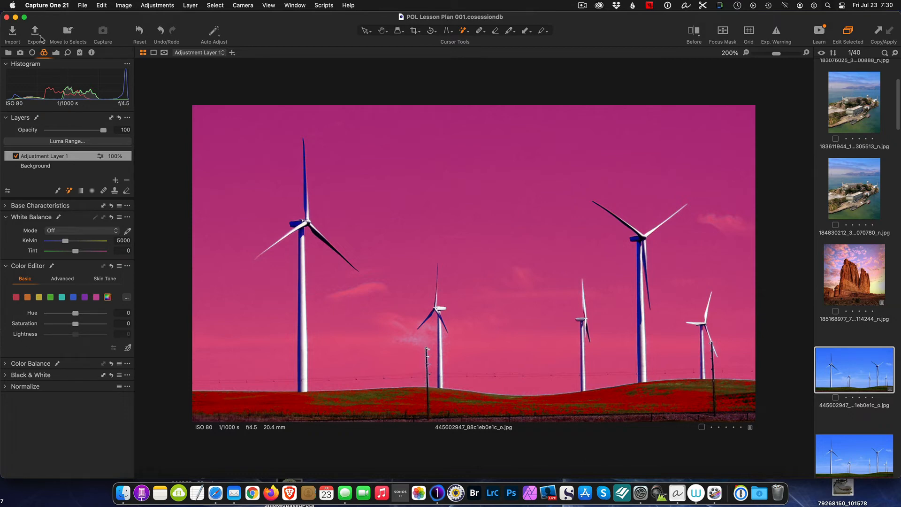
{"action": "left_click", "coordinate": [40, 39]}
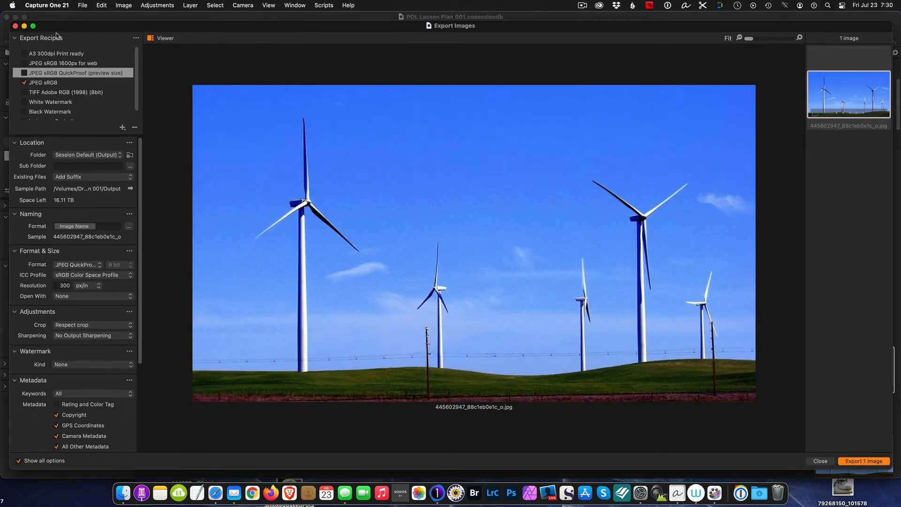
{"action": "left_click", "coordinate": [16, 26]}
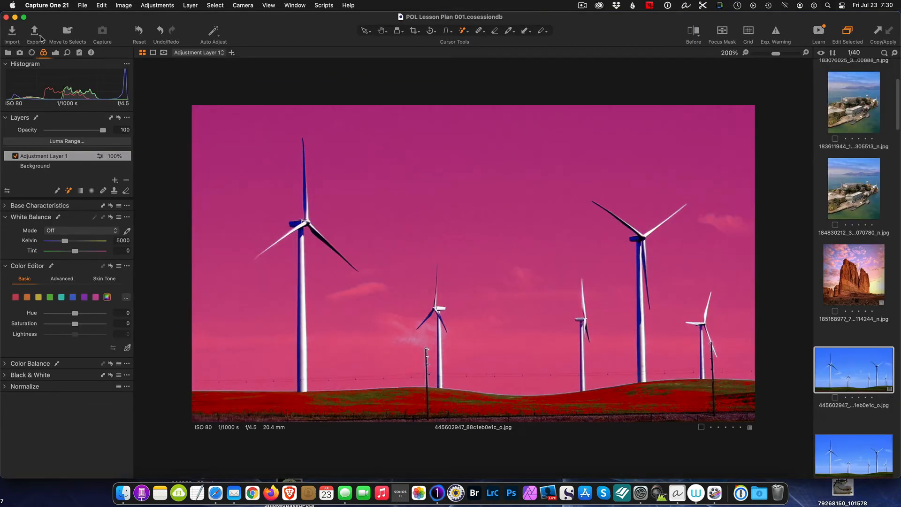
Step: Show the alternative export commands, such as Export with previous settings and Export Original Files, and dismiss them without choosing one
{"action": "left_click", "coordinate": [41, 39]}
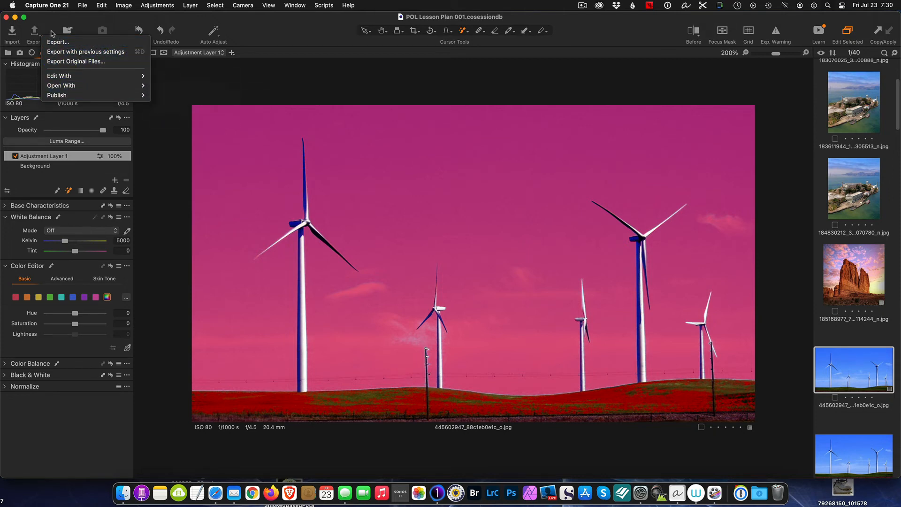
{"action": "left_click", "coordinate": [285, 30]}
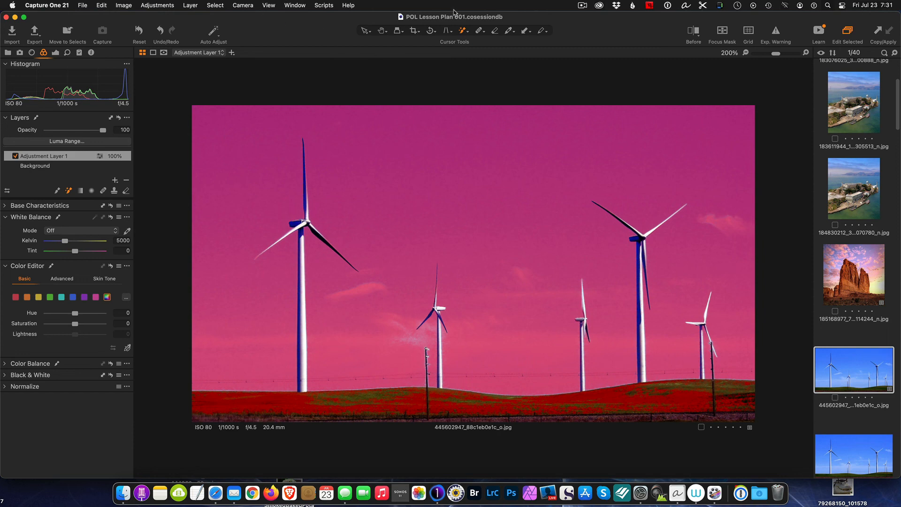
{"action": "left_click", "coordinate": [578, 6]}
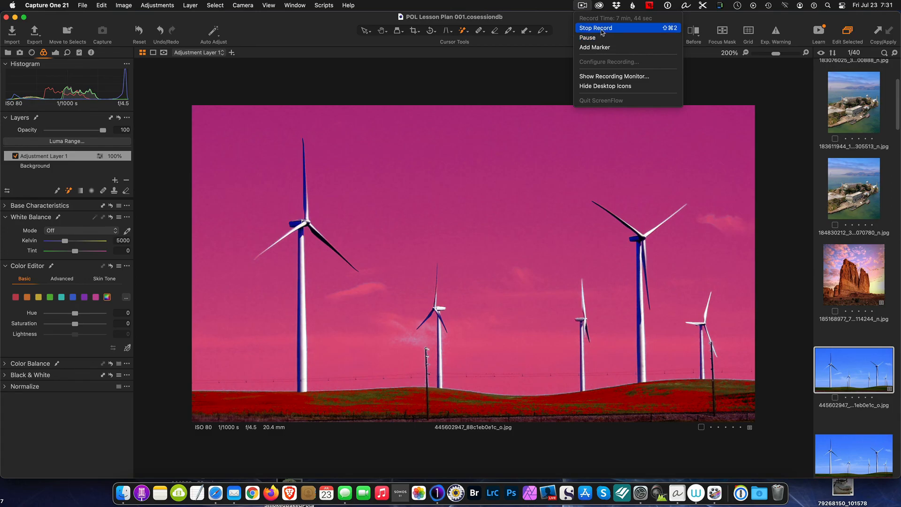